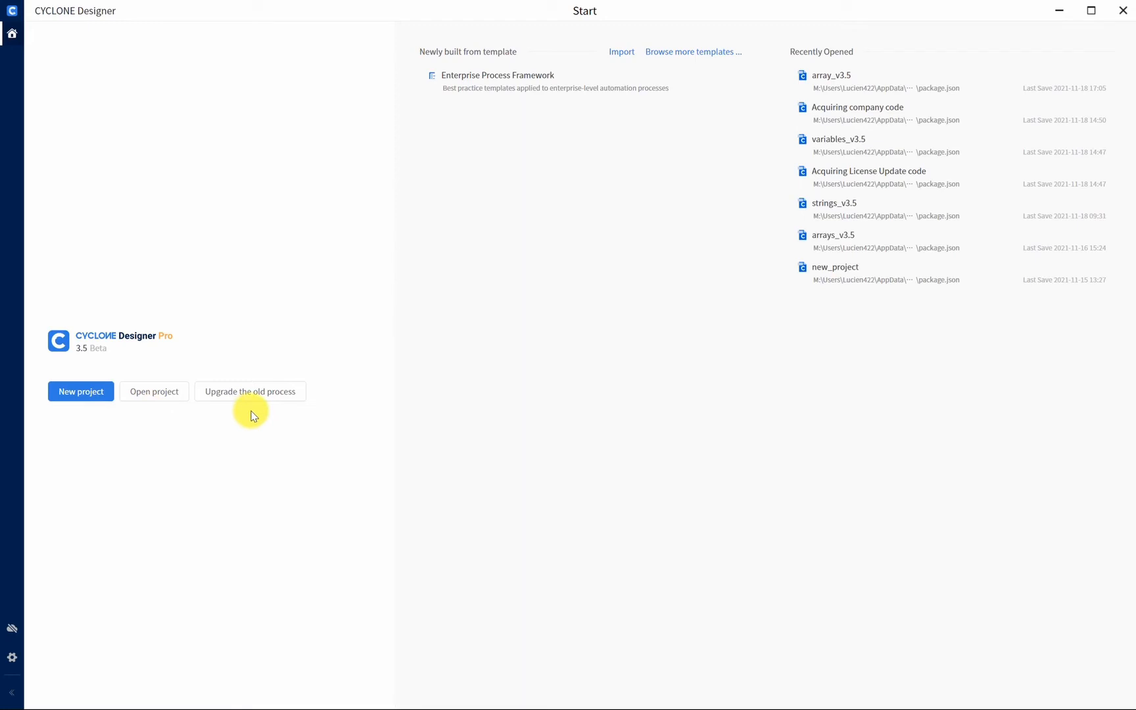
# Create a project named new_project_1 in the default directory, leaving the introduction and instruction blank.
pyautogui.click(102, 395)
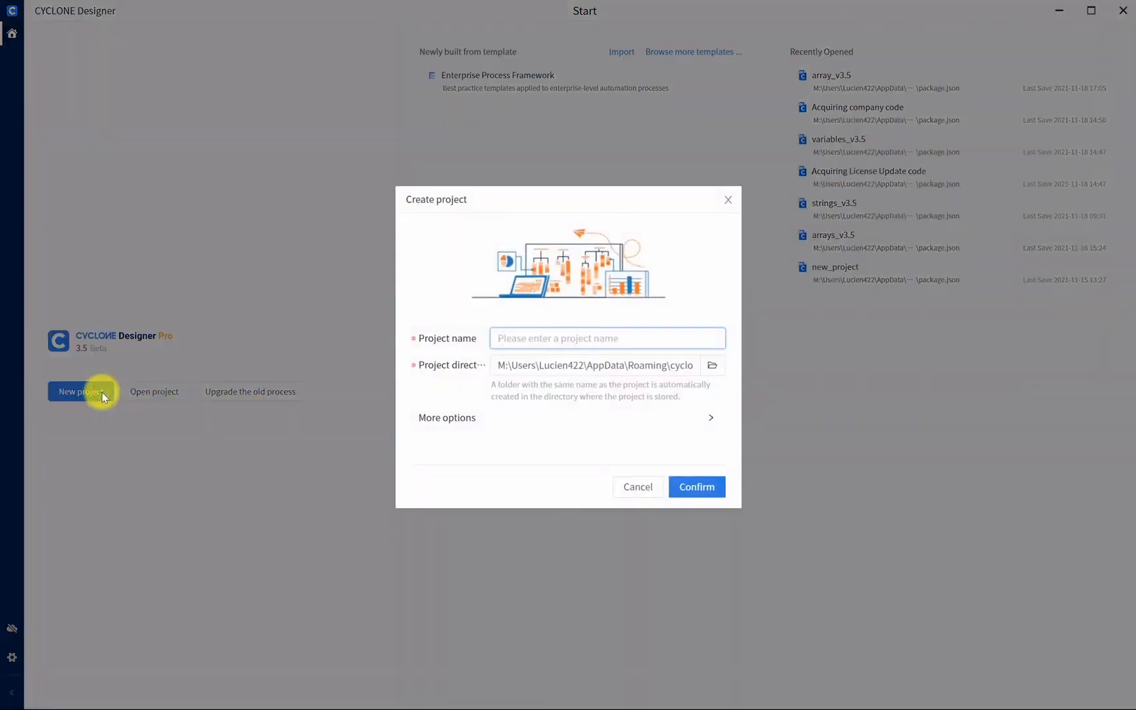
pyautogui.click(539, 339)
pyautogui.write('new')
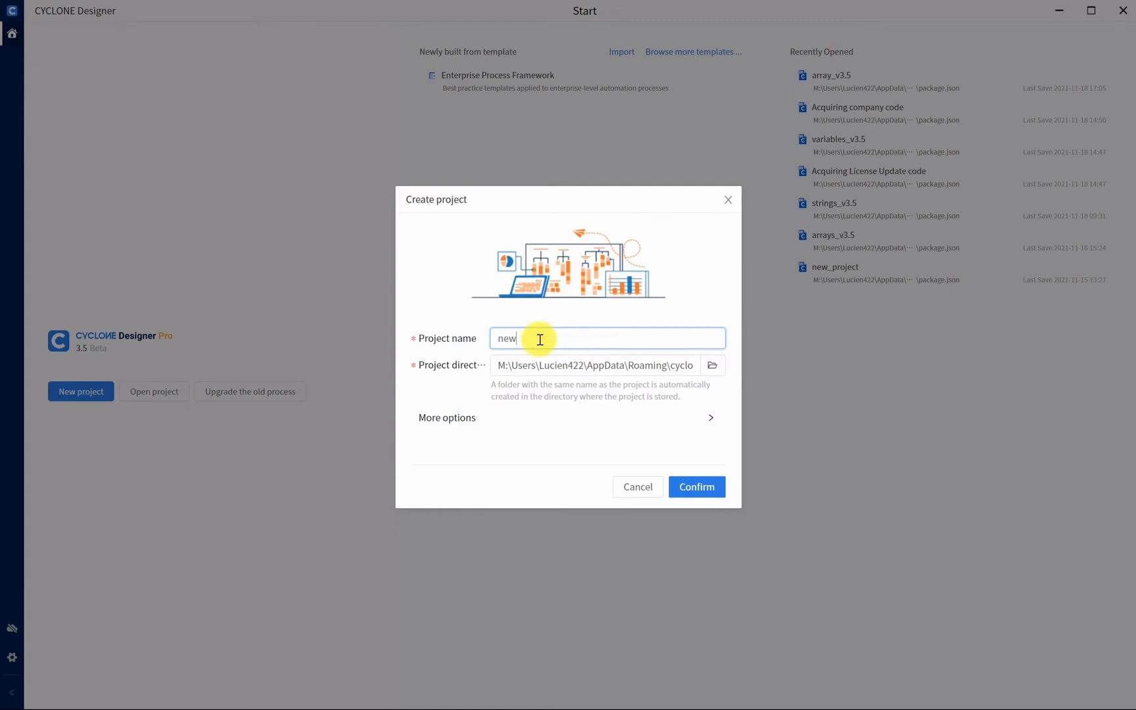
pyautogui.write('_project_1')
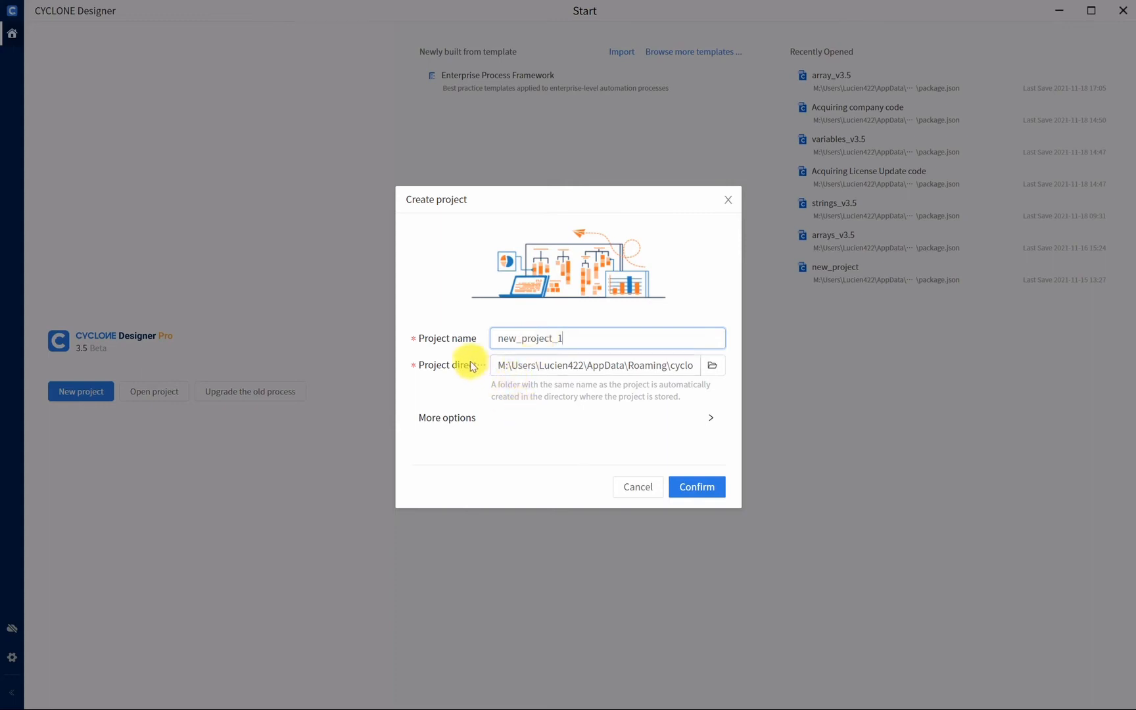
pyautogui.click(637, 416)
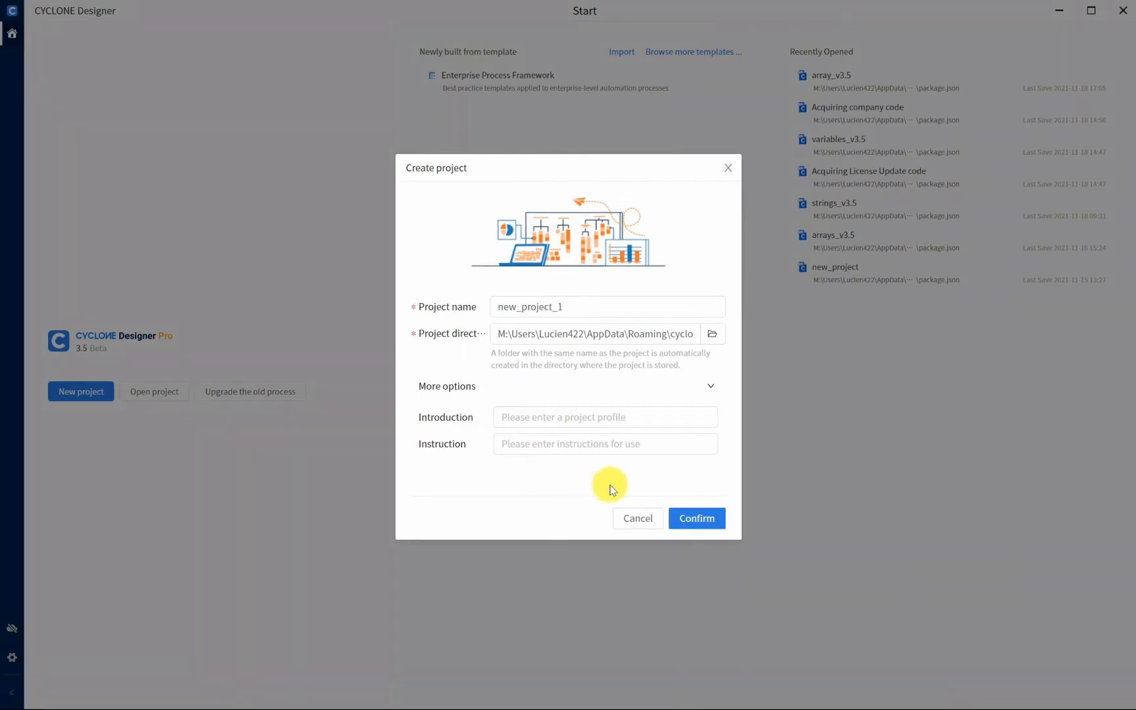
pyautogui.click(697, 519)
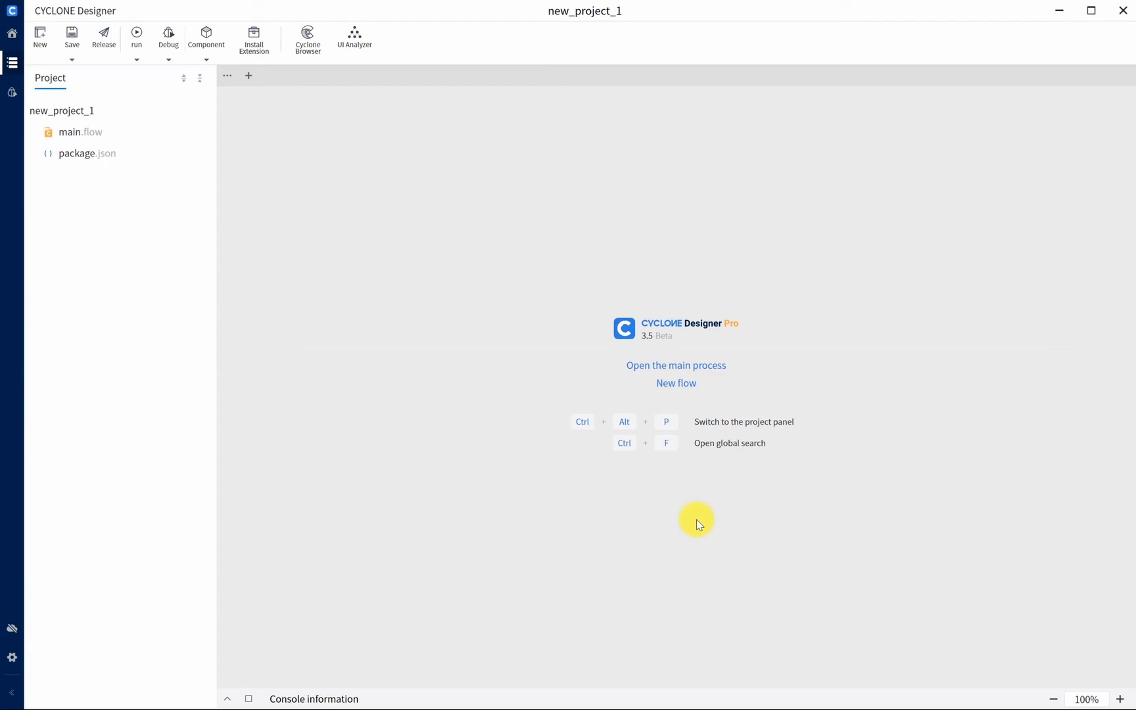
# Return to the start page and view the options for new_project_1 among the recently opened projects.
pyautogui.click(12, 33)
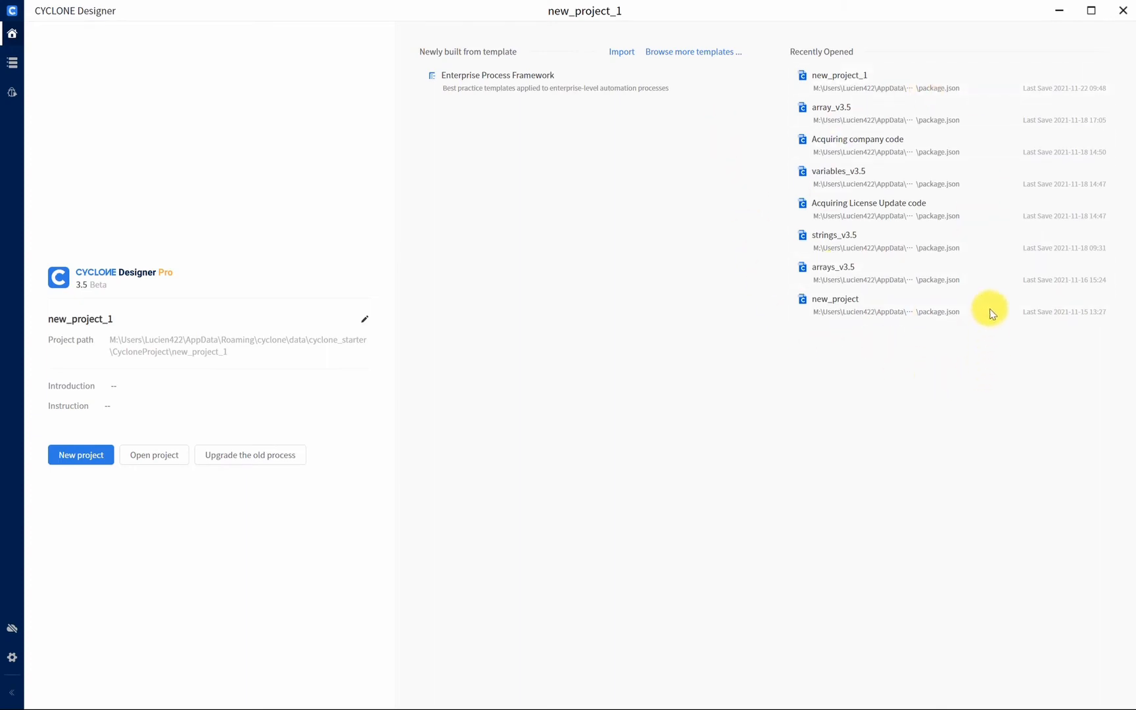
pyautogui.moveTo(1072, 75)
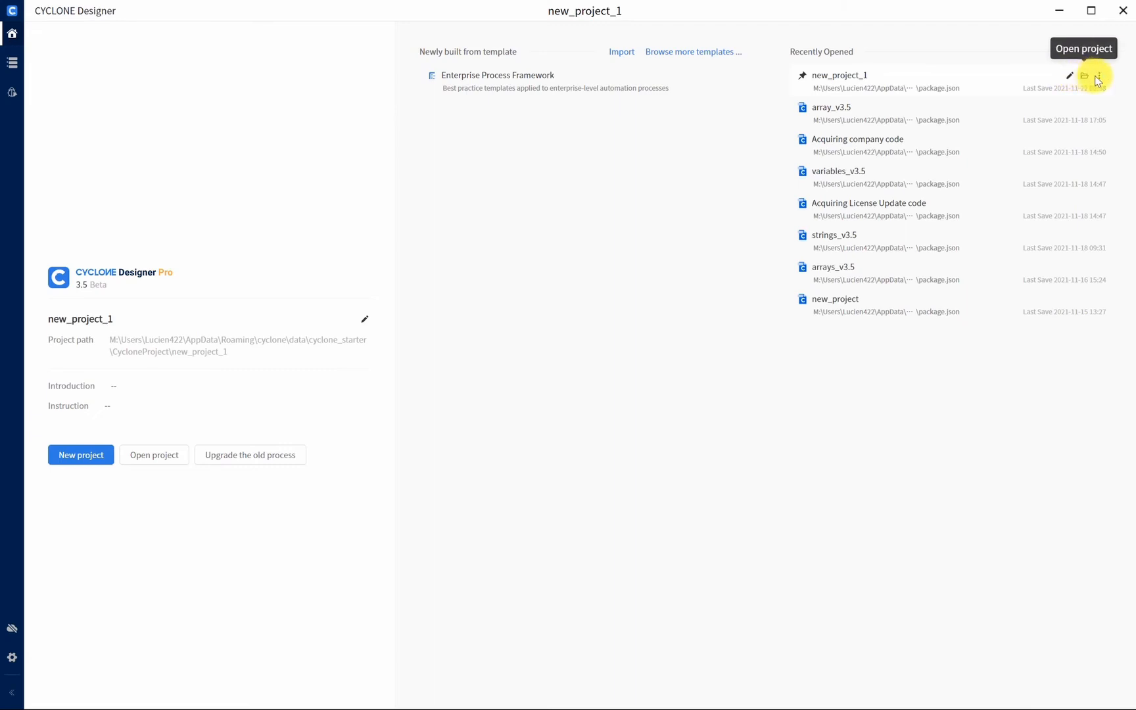
pyautogui.click(1101, 76)
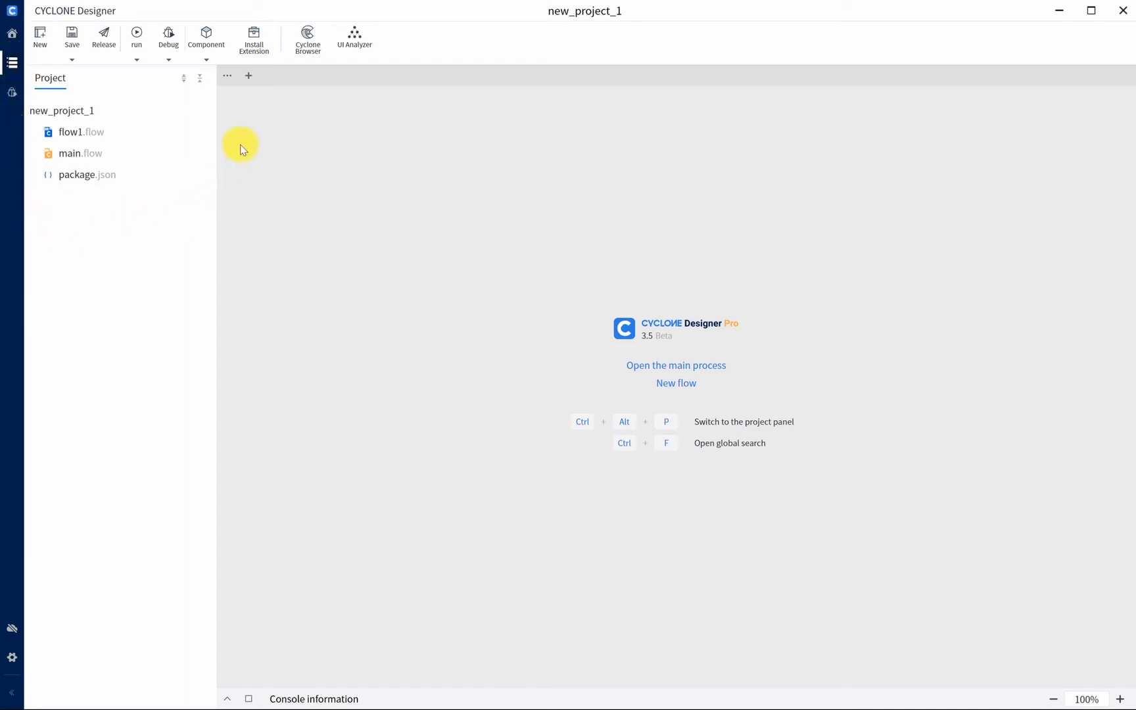
# Open main.flow and view its function library and outline before returning to the project files.
pyautogui.click(107, 157)
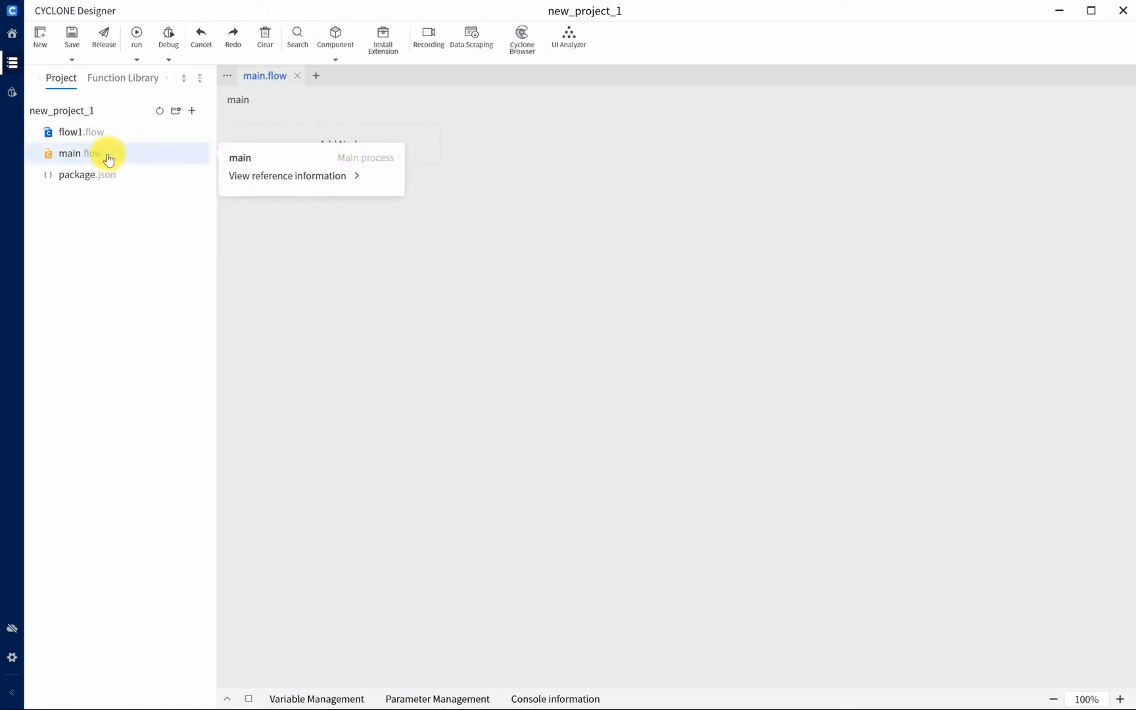
pyautogui.click(120, 80)
pyautogui.click(161, 78)
pyautogui.click(124, 78)
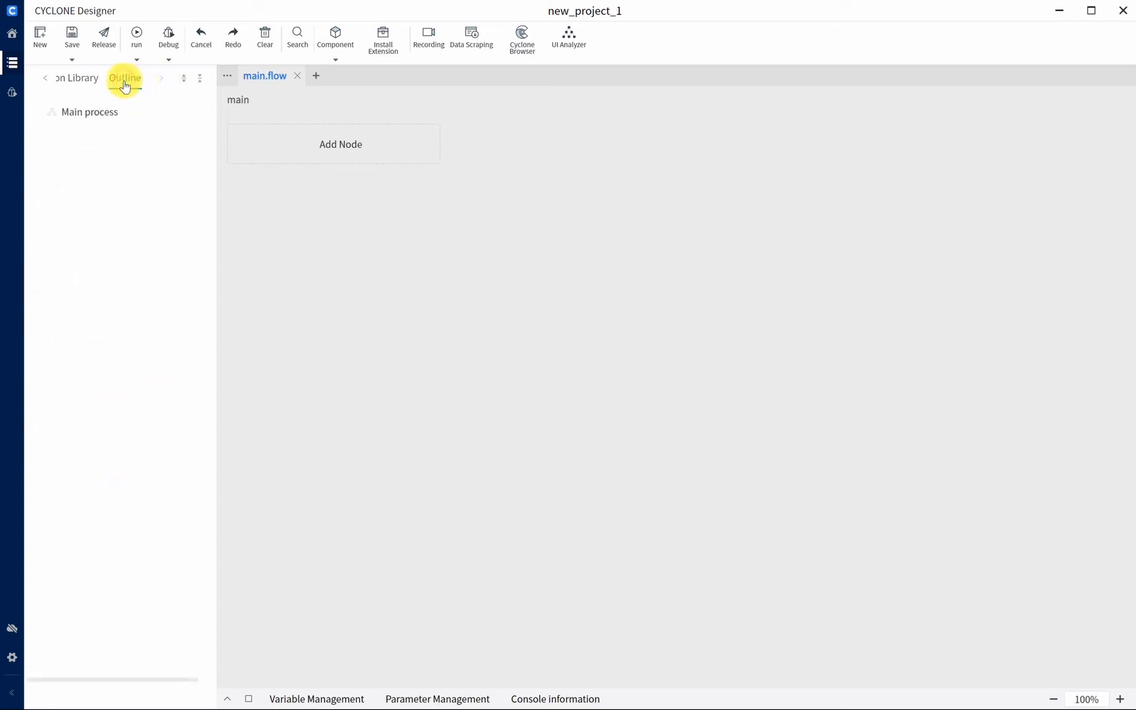
pyautogui.click(44, 78)
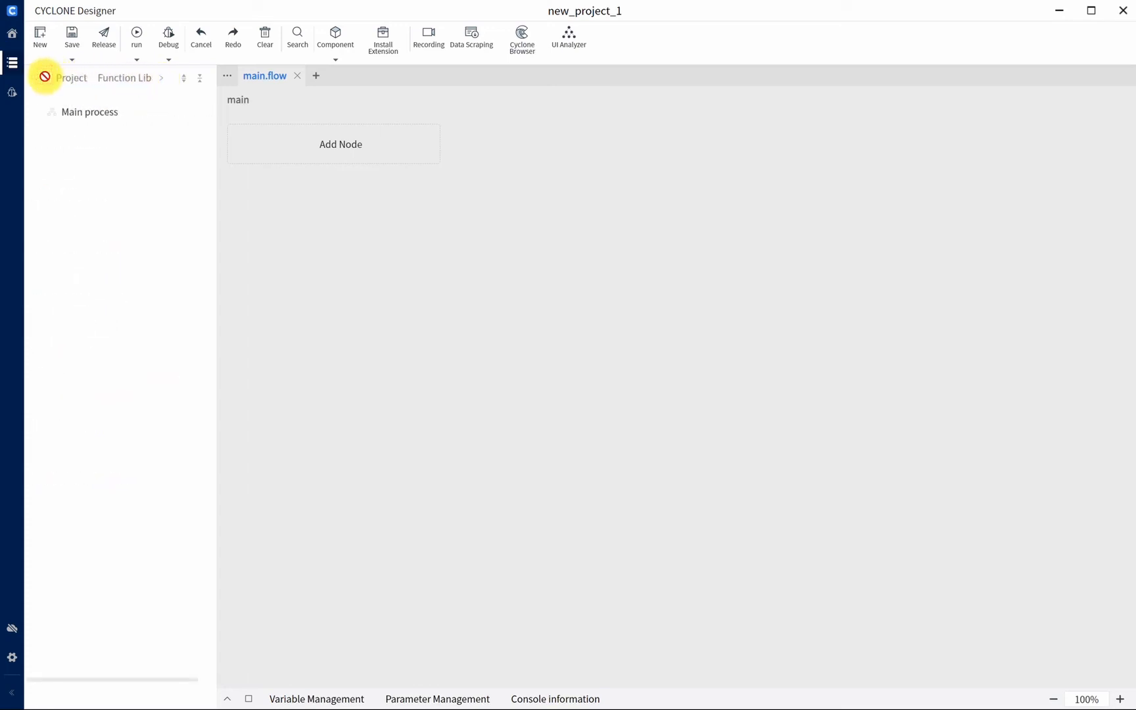
pyautogui.click(71, 81)
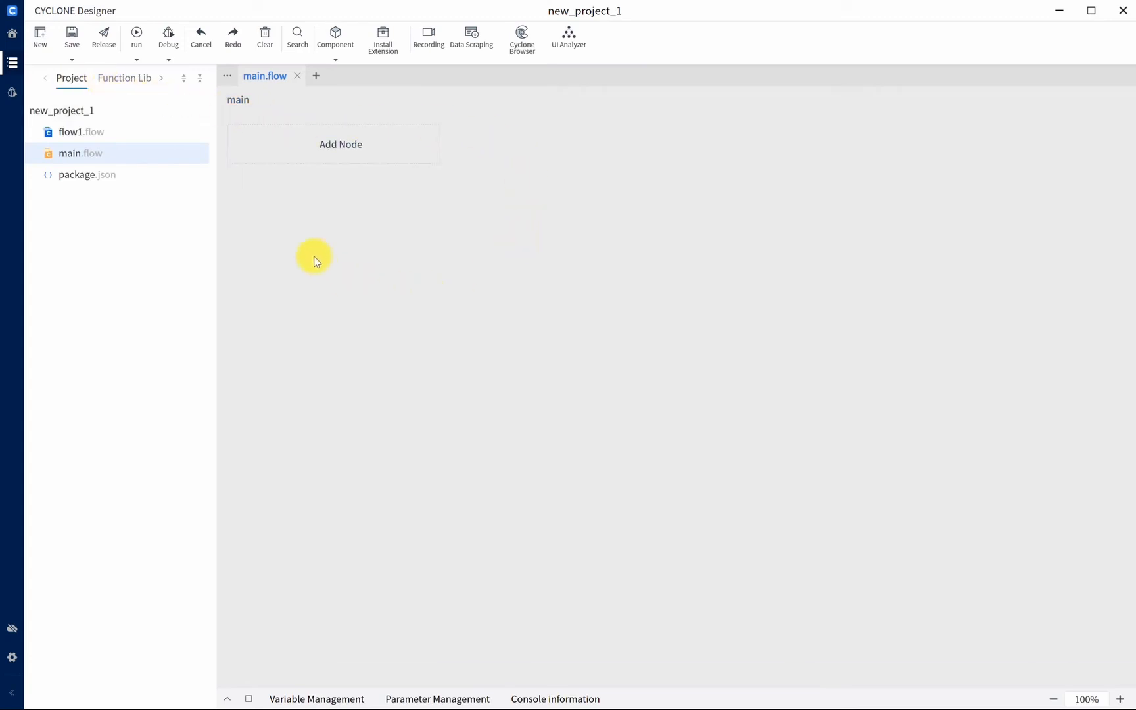
# Add two new process flows named flow2 and flow3 to new_project_1.
pyautogui.click(315, 75)
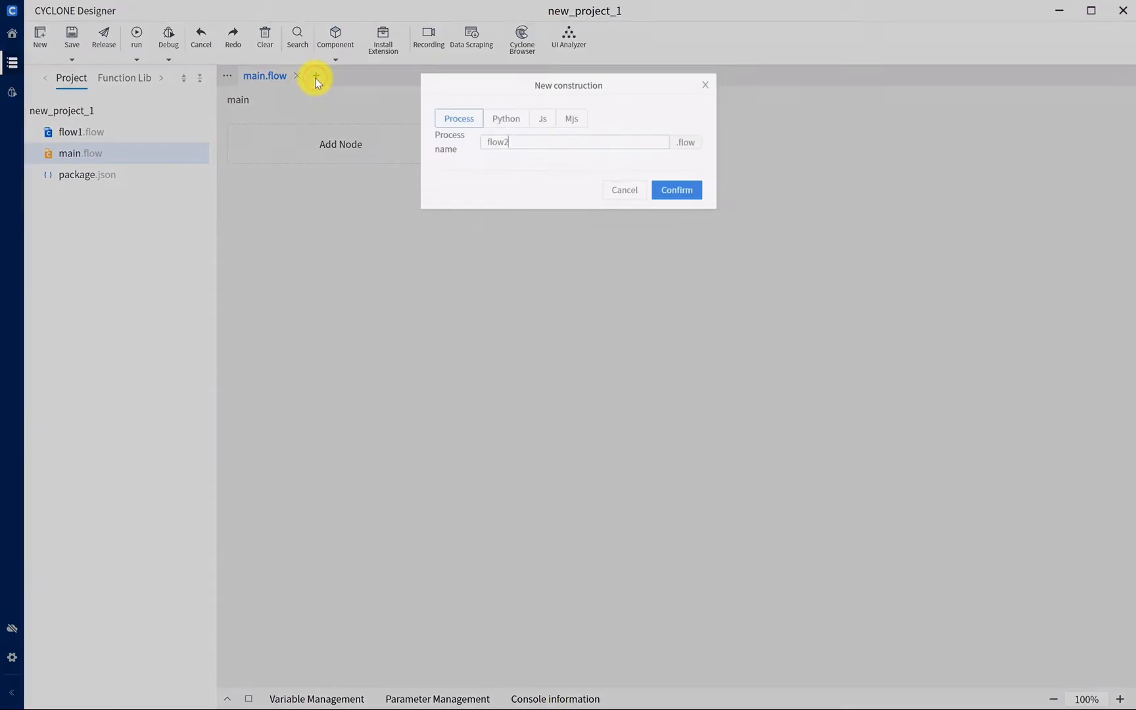
pyautogui.click(688, 204)
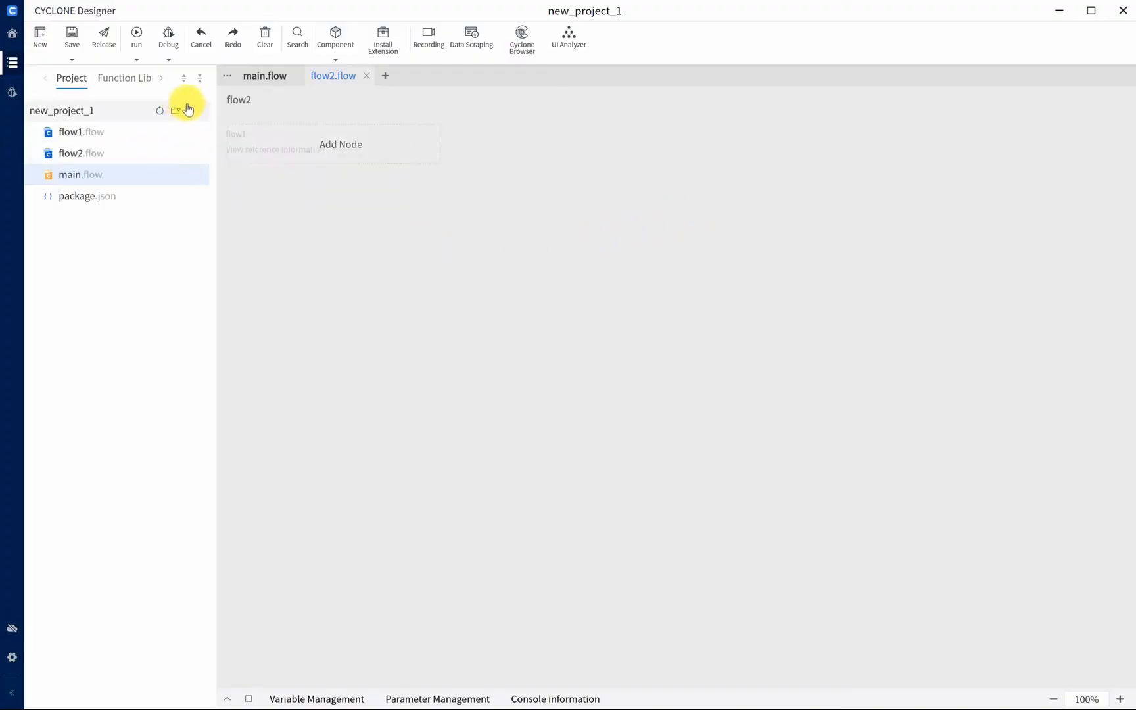
pyautogui.click(187, 109)
pyautogui.click(205, 132)
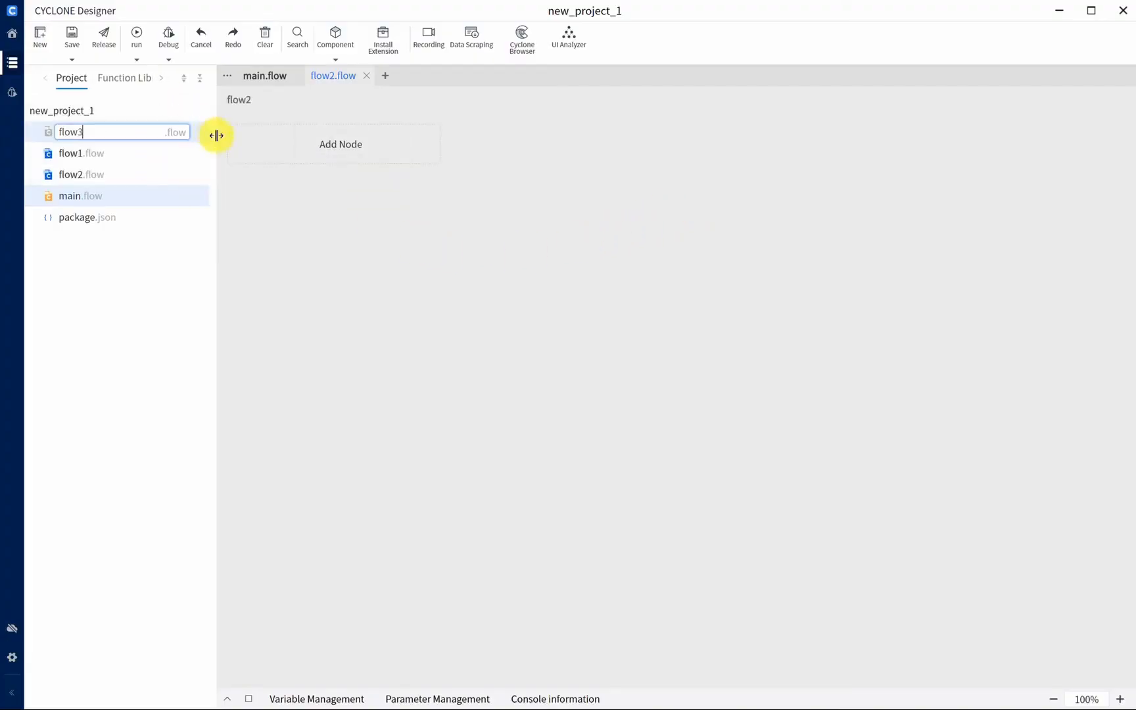
pyautogui.click(168, 257)
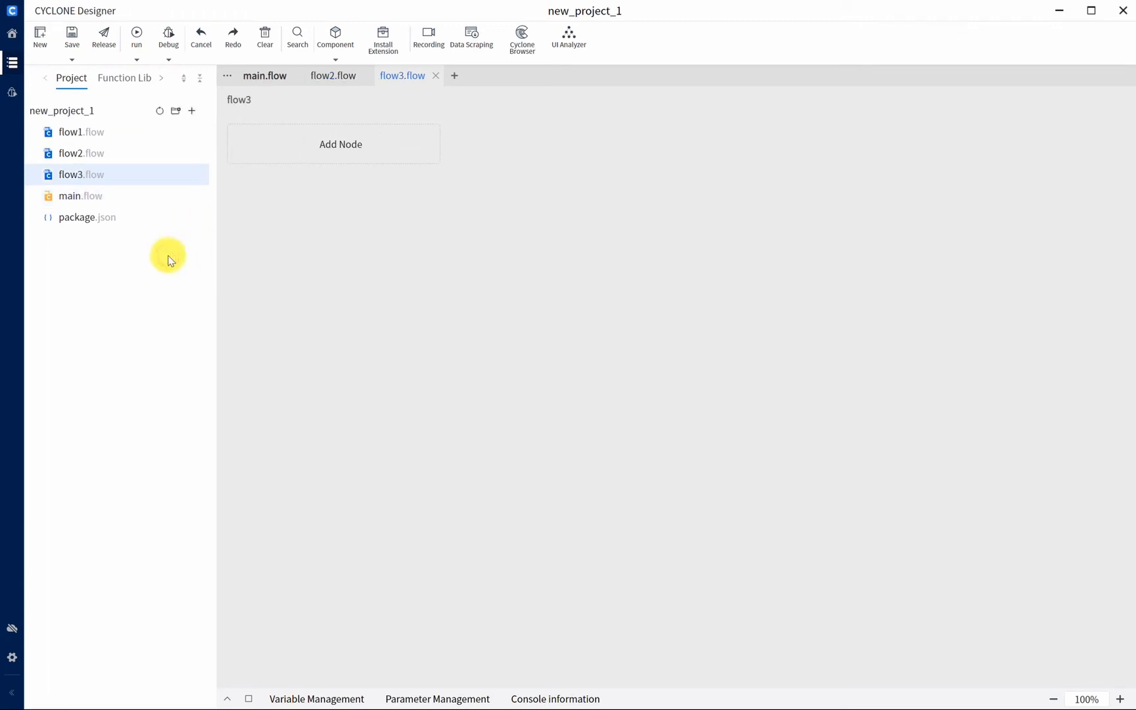
# View the options for adding files to the project and the variable, parameter and console areas of flow3.
pyautogui.click(191, 110)
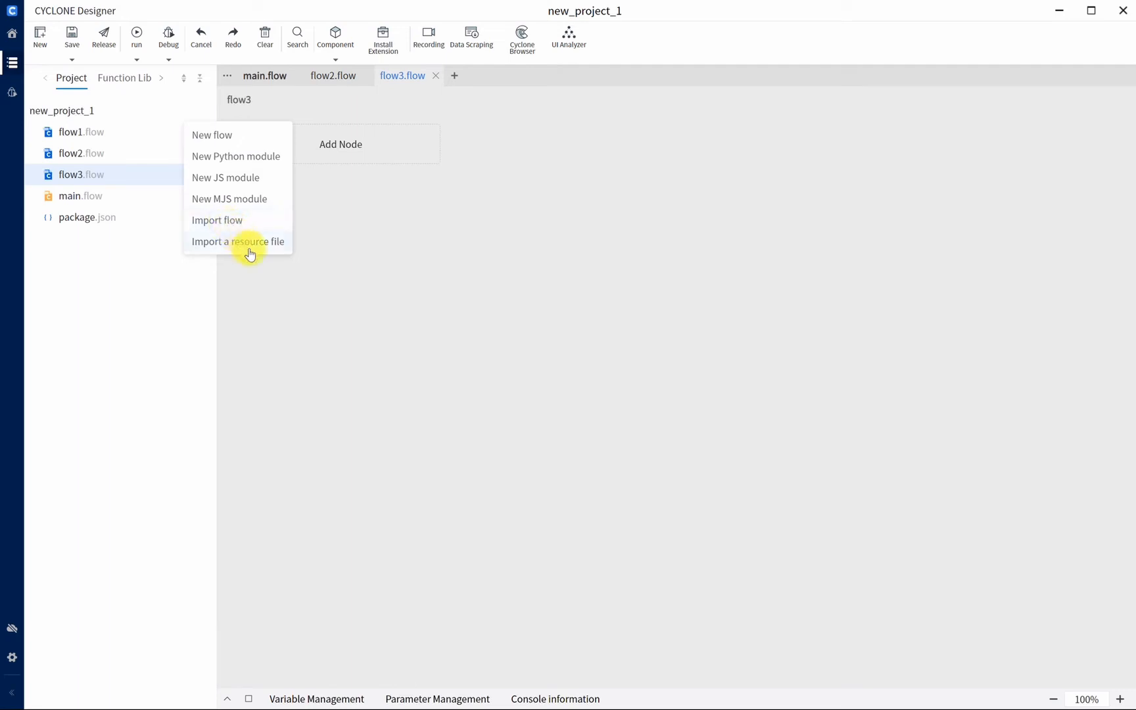
pyautogui.click(269, 273)
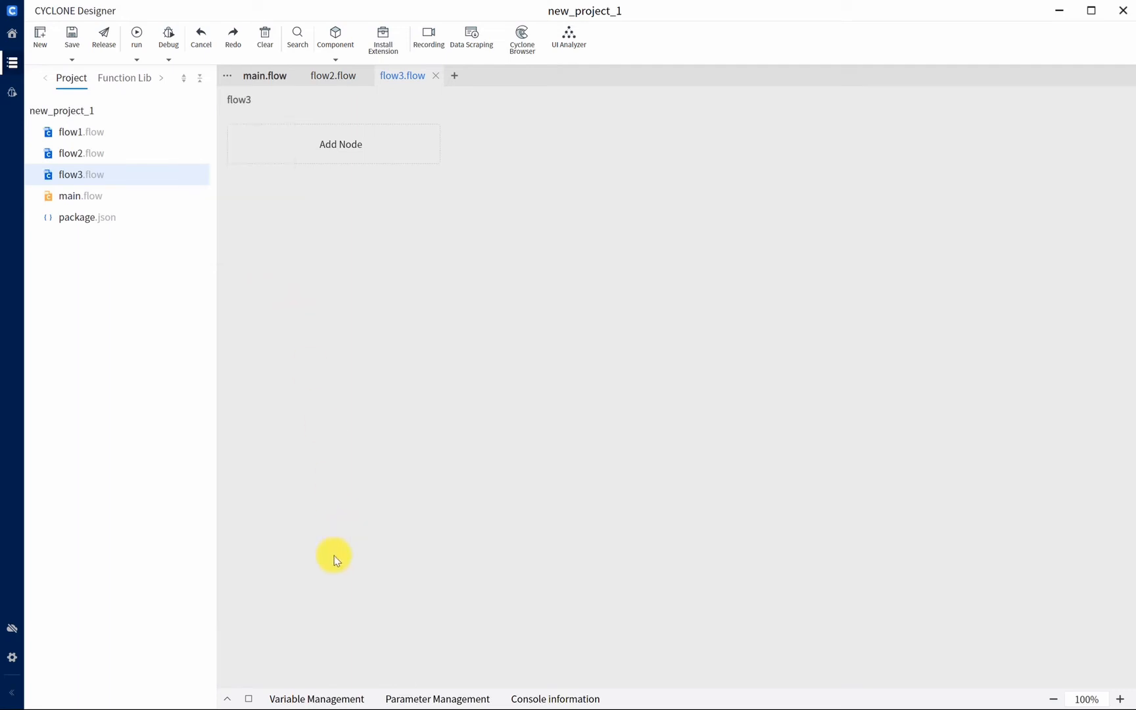
pyautogui.click(320, 698)
pyautogui.click(441, 697)
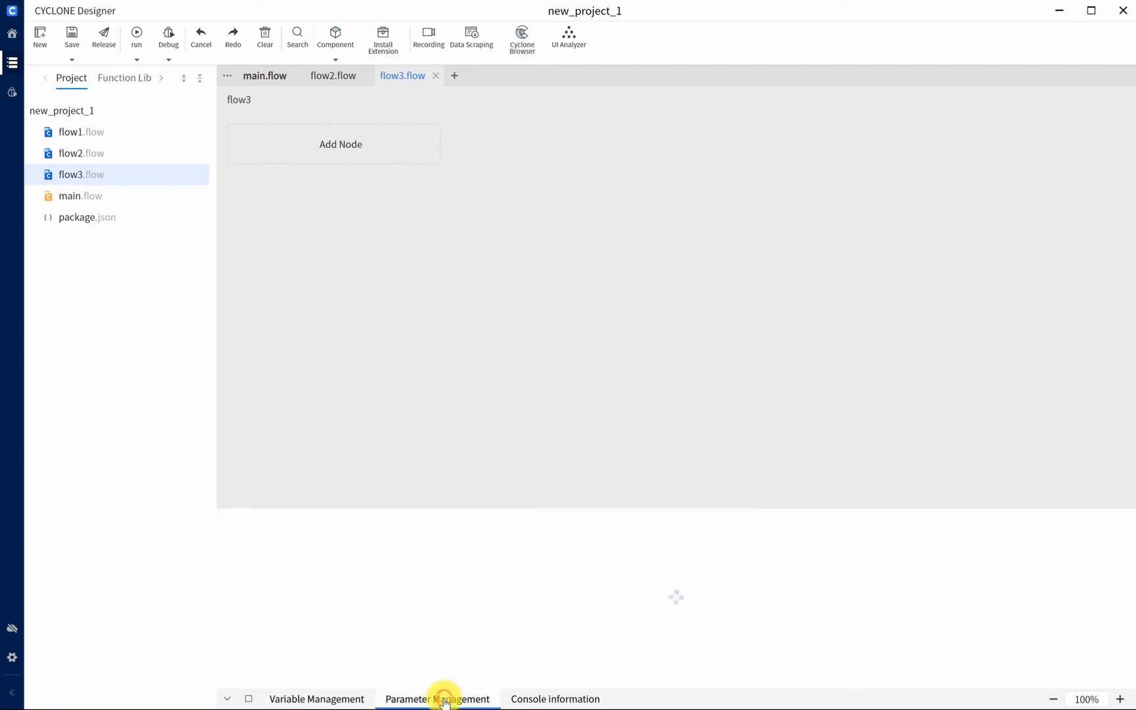
pyautogui.click(547, 700)
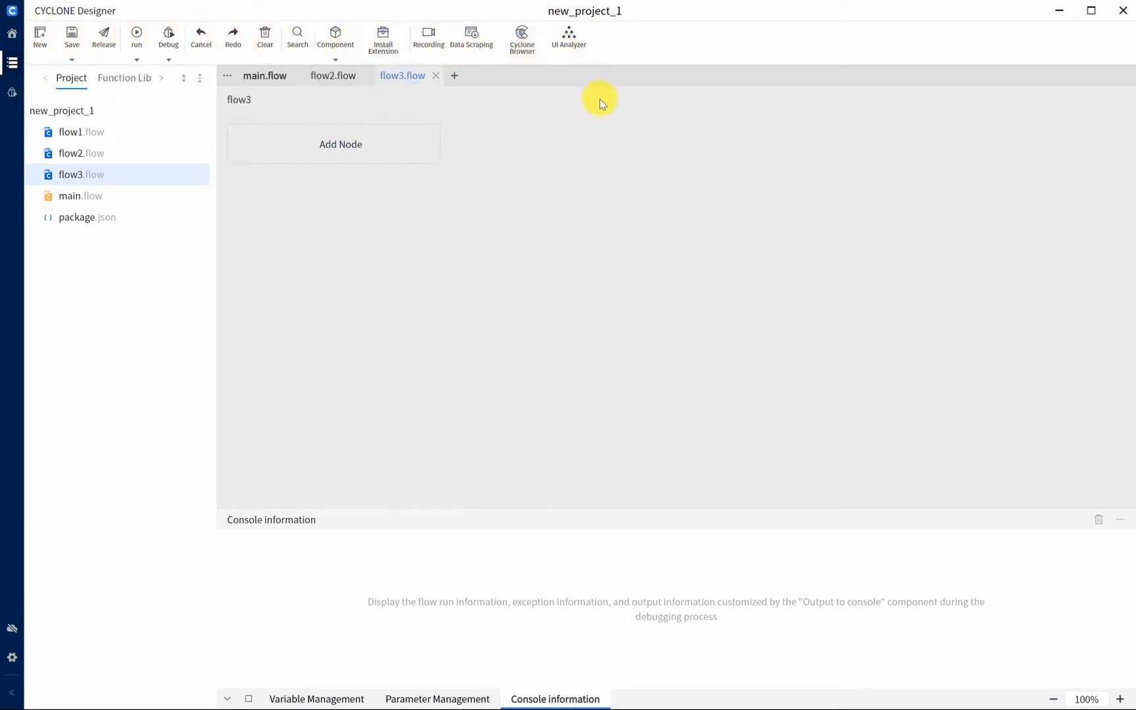
# View the local component manager, then close it without importing anything.
pyautogui.moveTo(334, 43)
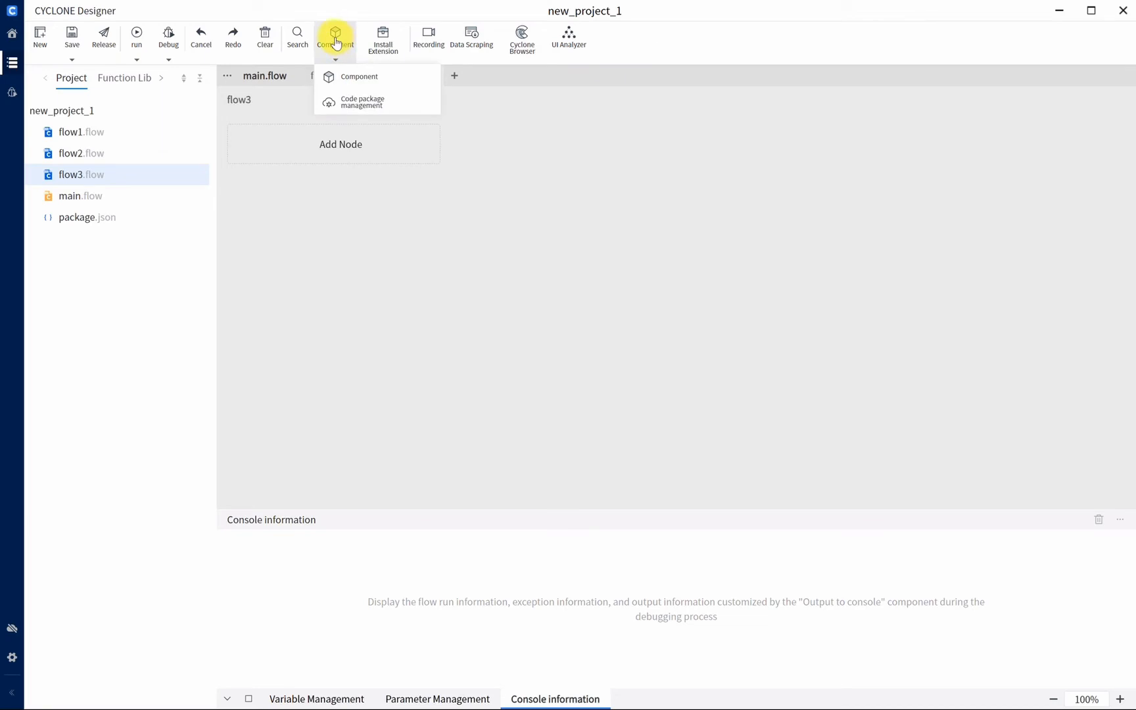
pyautogui.click(338, 76)
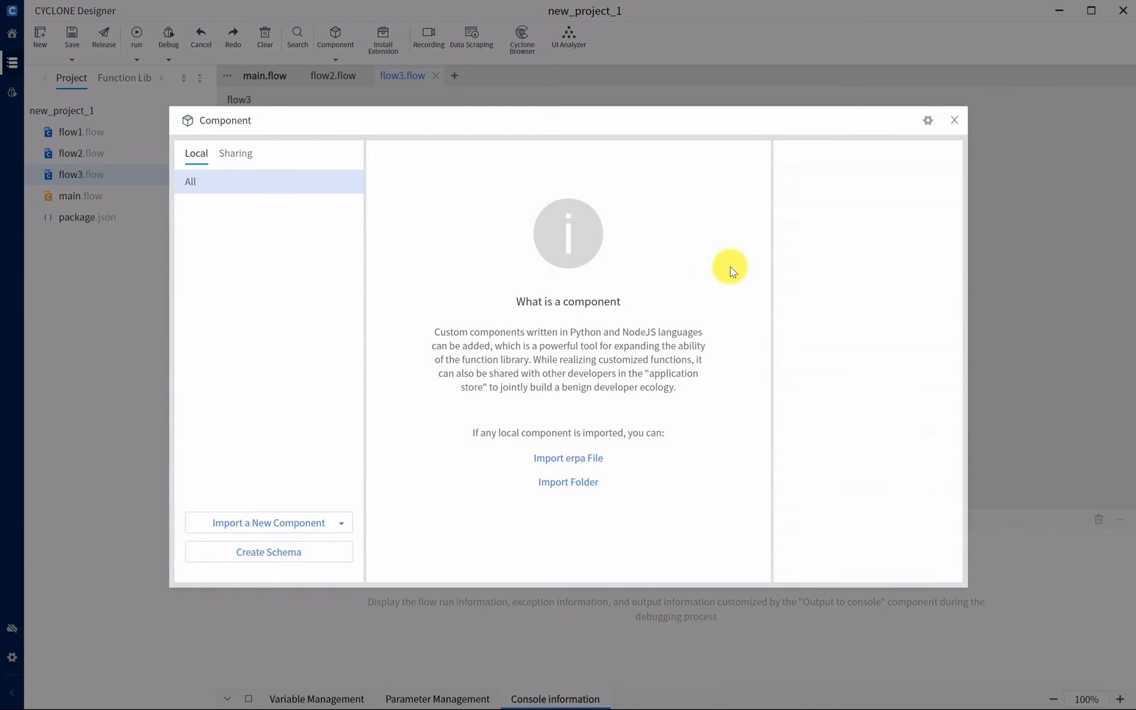
pyautogui.click(954, 120)
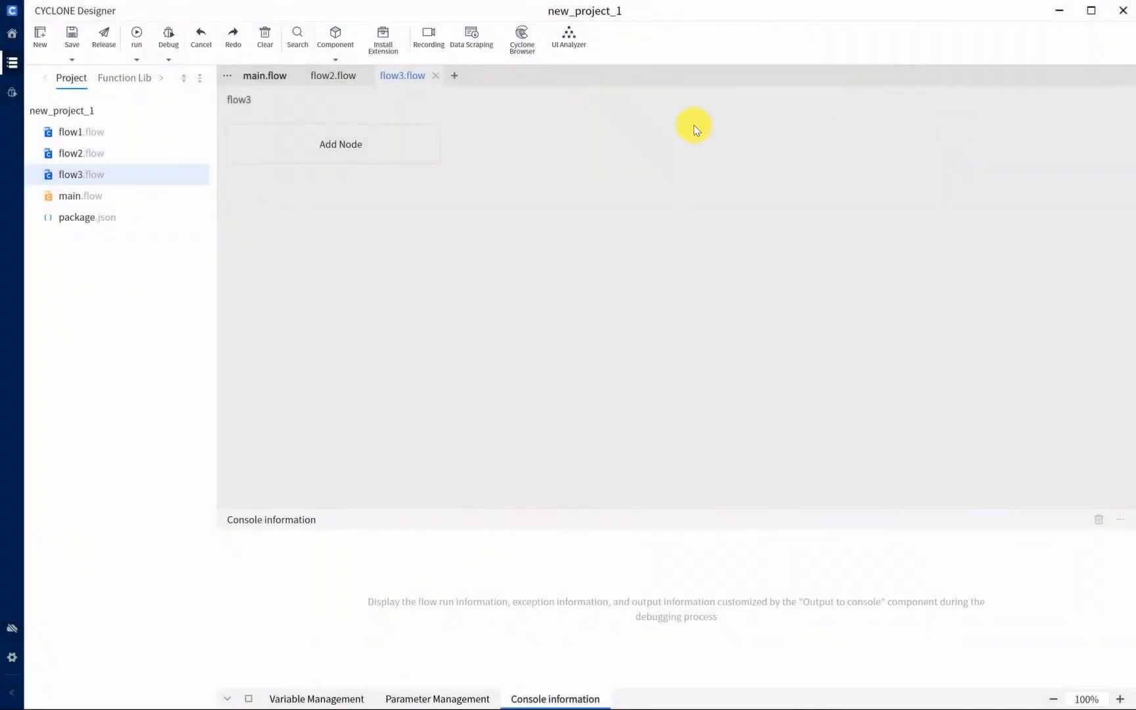
# View the installable extensions and drivers, then launch and close the Cyclone Browser.
pyautogui.click(383, 41)
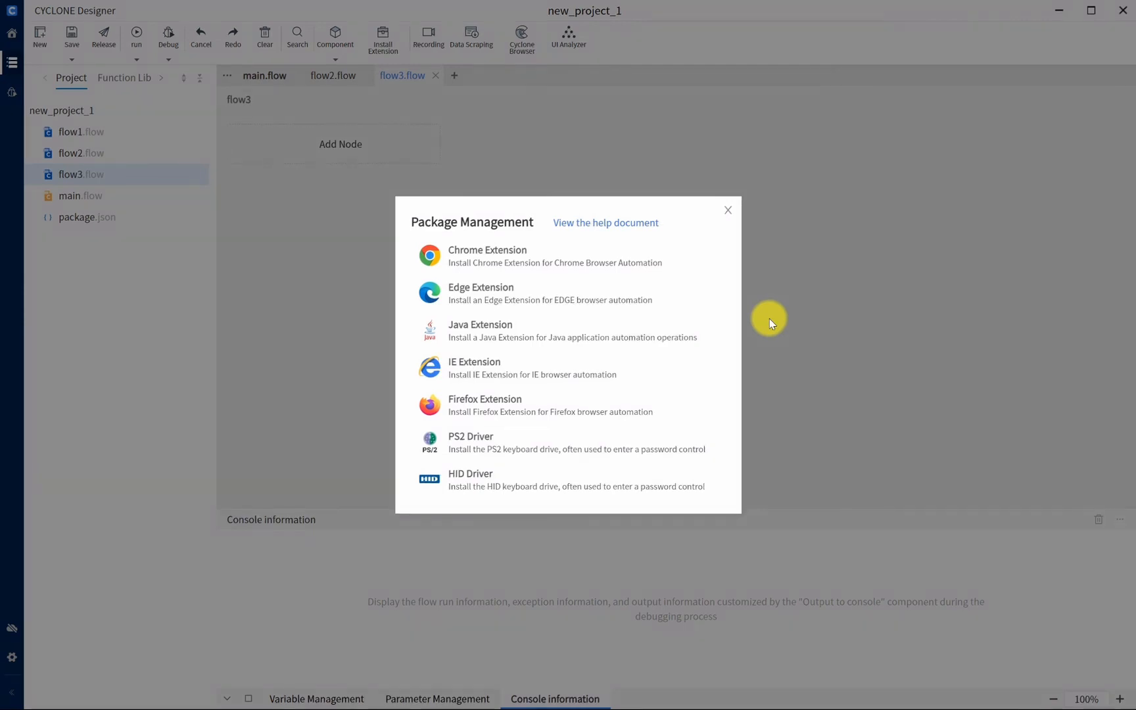
pyautogui.click(725, 211)
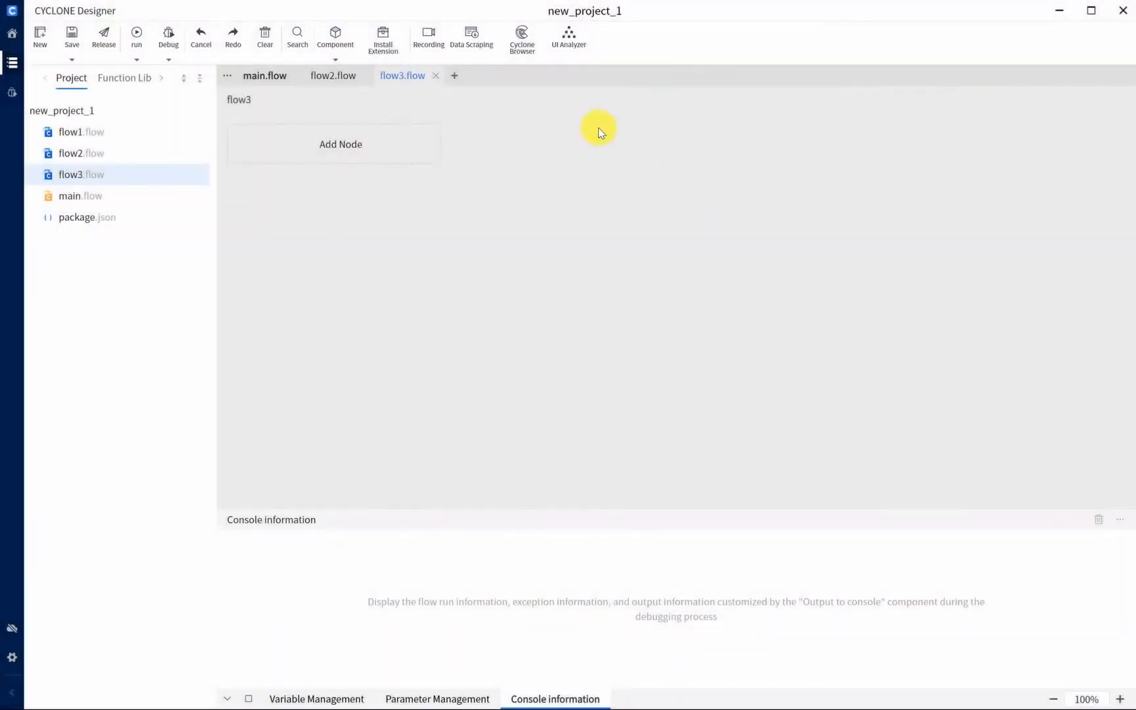
pyautogui.click(530, 65)
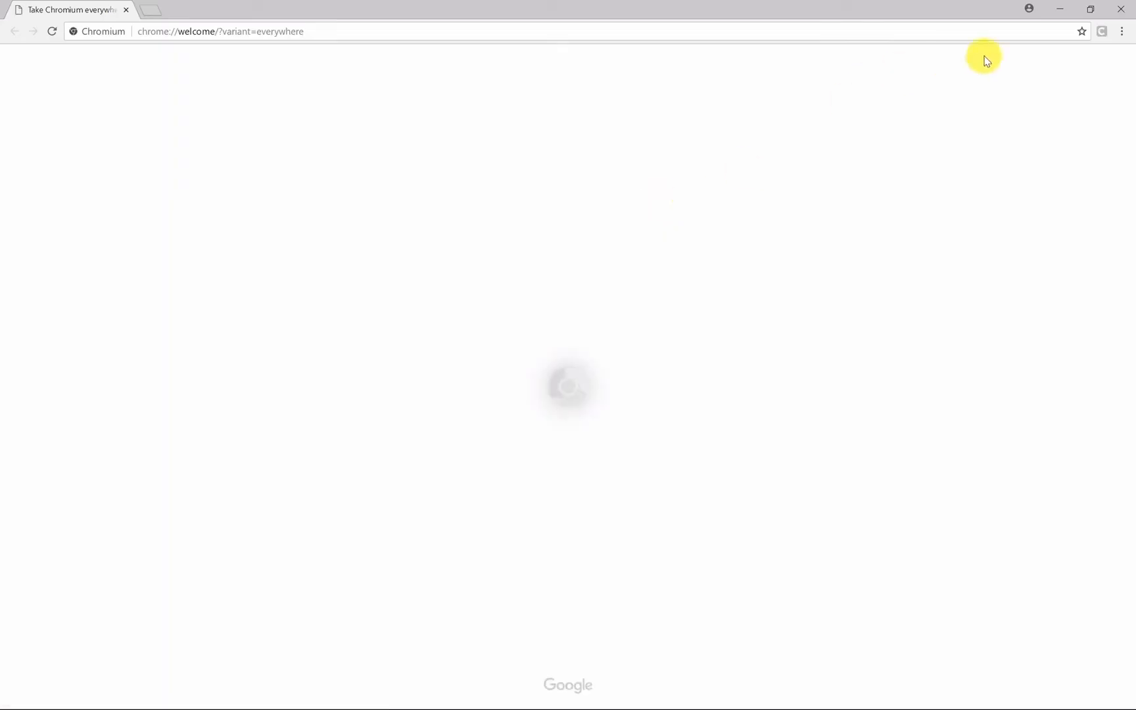
pyautogui.click(1119, 10)
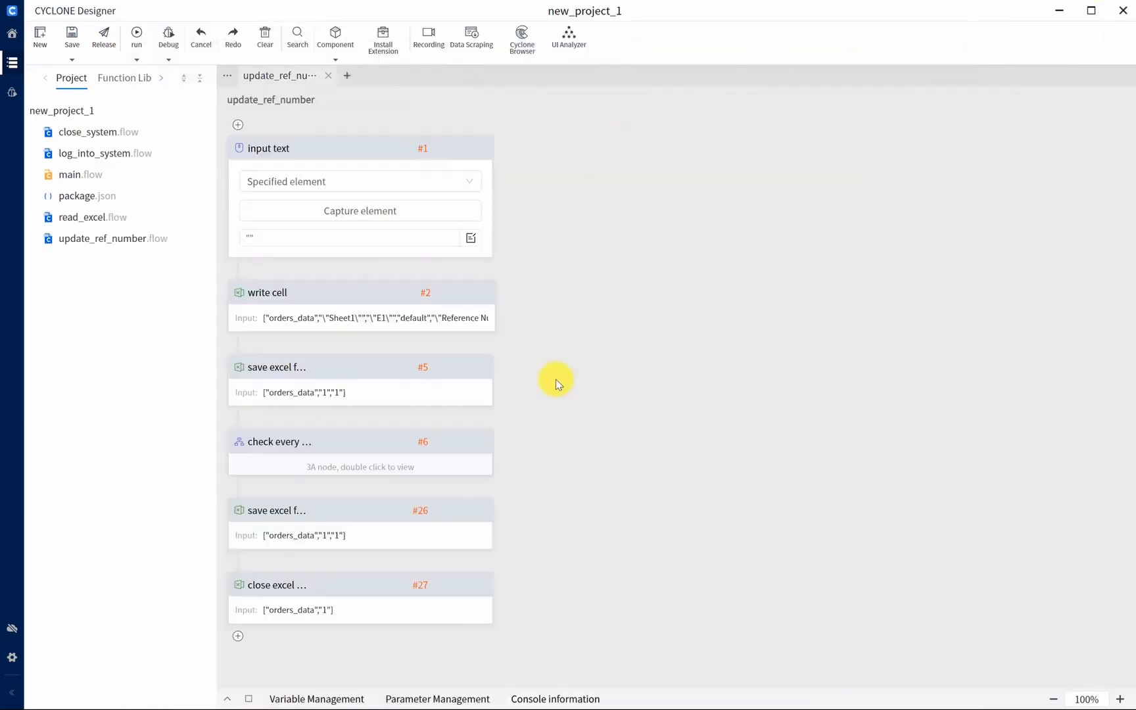
# Publish the project get_ref_number to local storage as current version 1.0.0 with the release instructions "1.0.0ver".
pyautogui.click(107, 46)
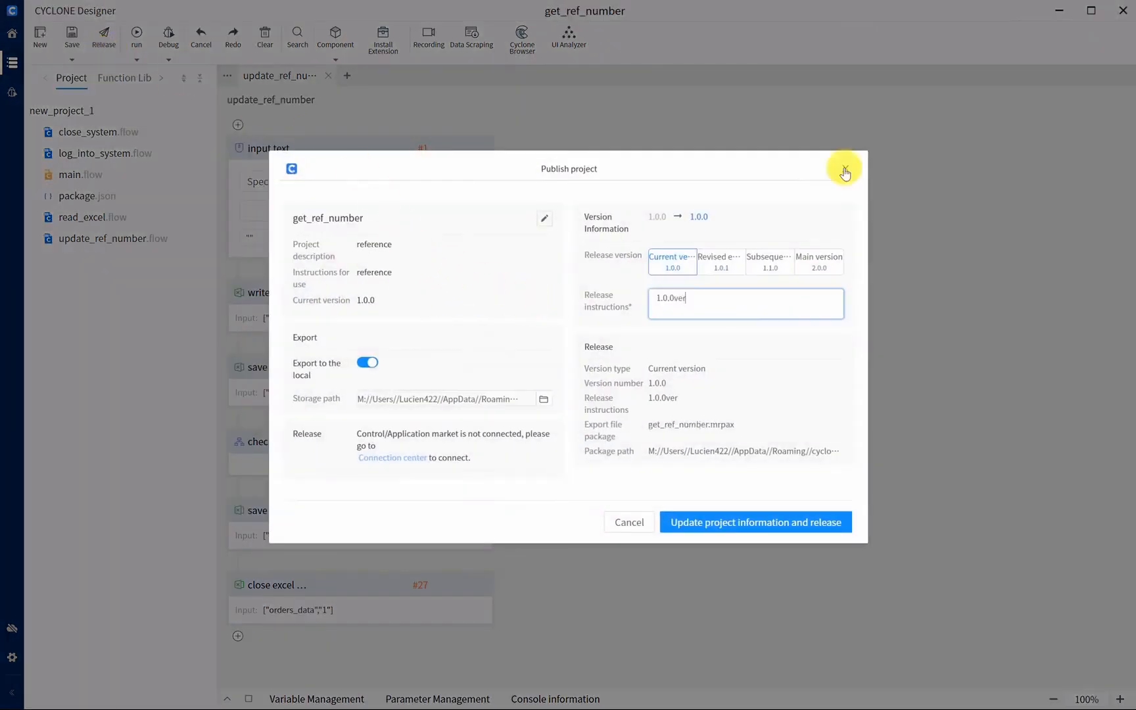
pyautogui.click(730, 522)
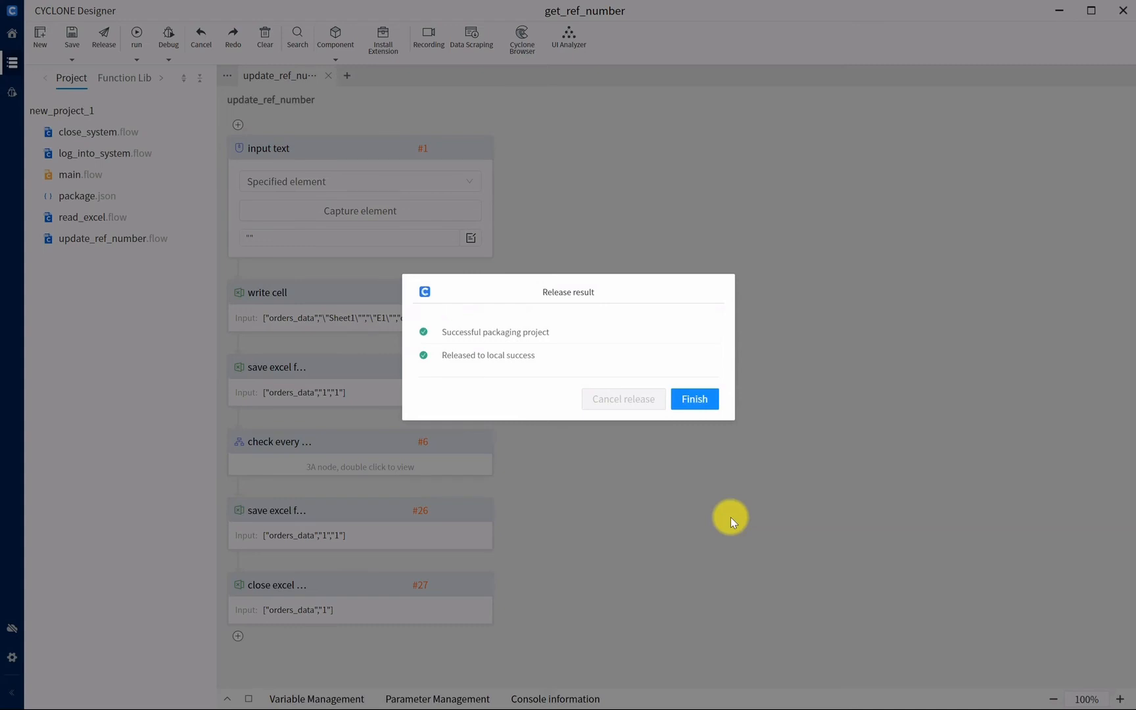
pyautogui.click(693, 401)
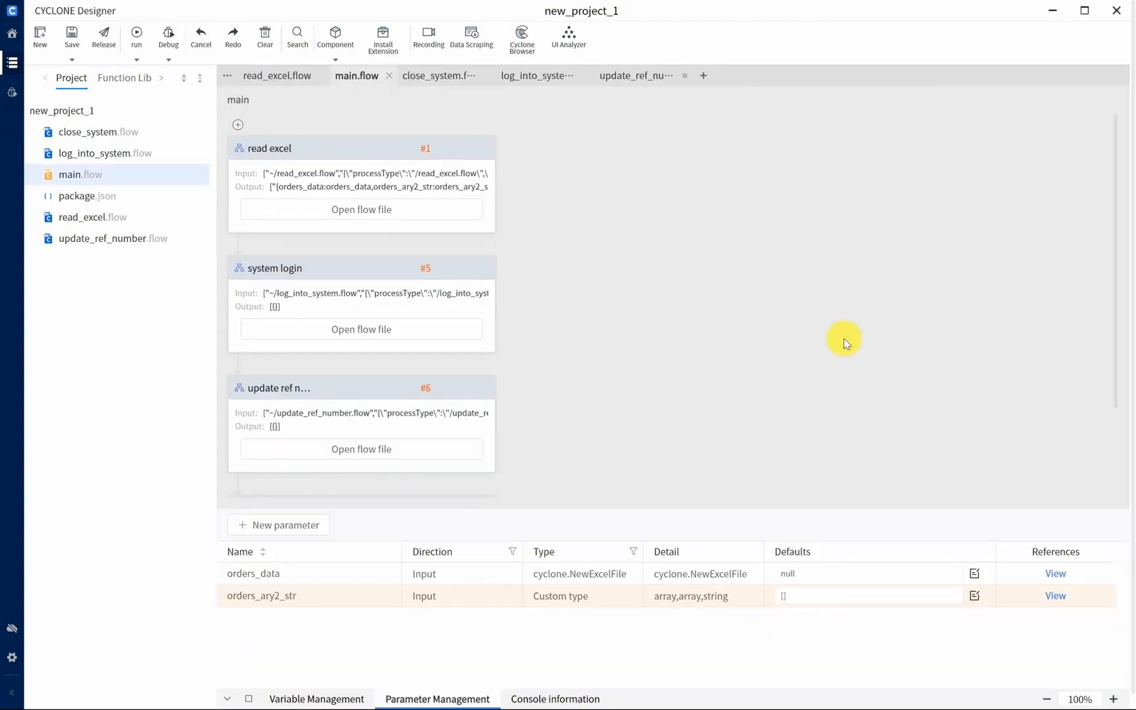
# Look through the close_system, log_into_system, read_excel, update_ref_number and main flows of the project.
pyautogui.moveTo(121, 177)
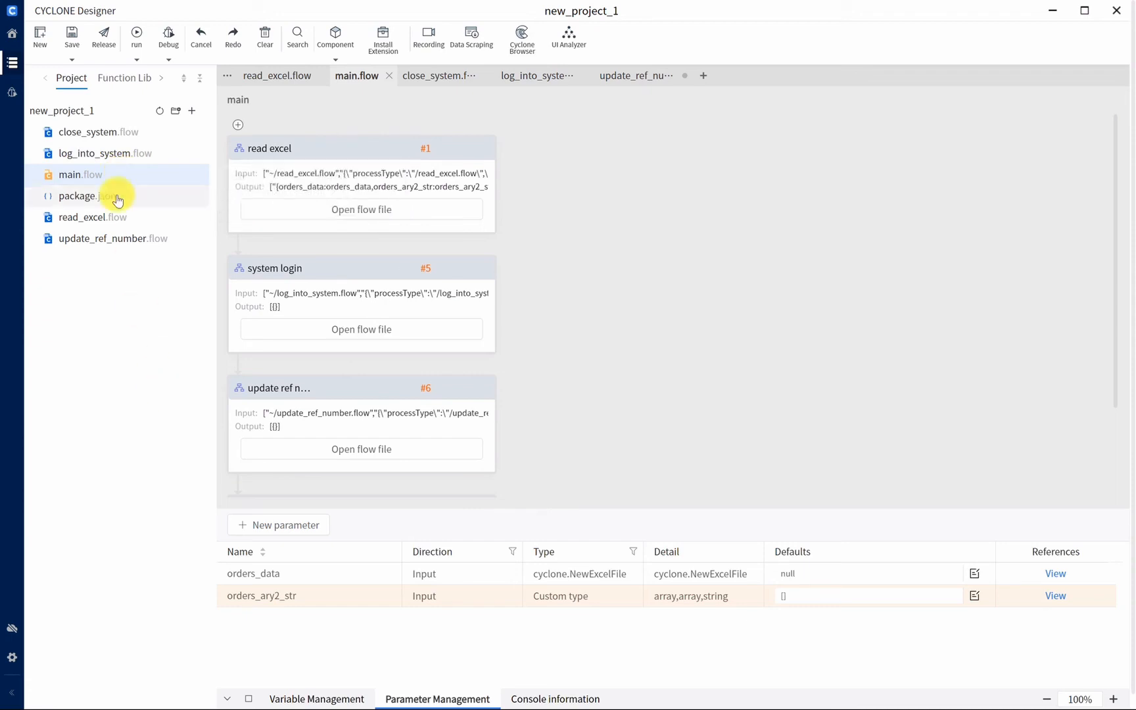
pyautogui.moveTo(134, 130)
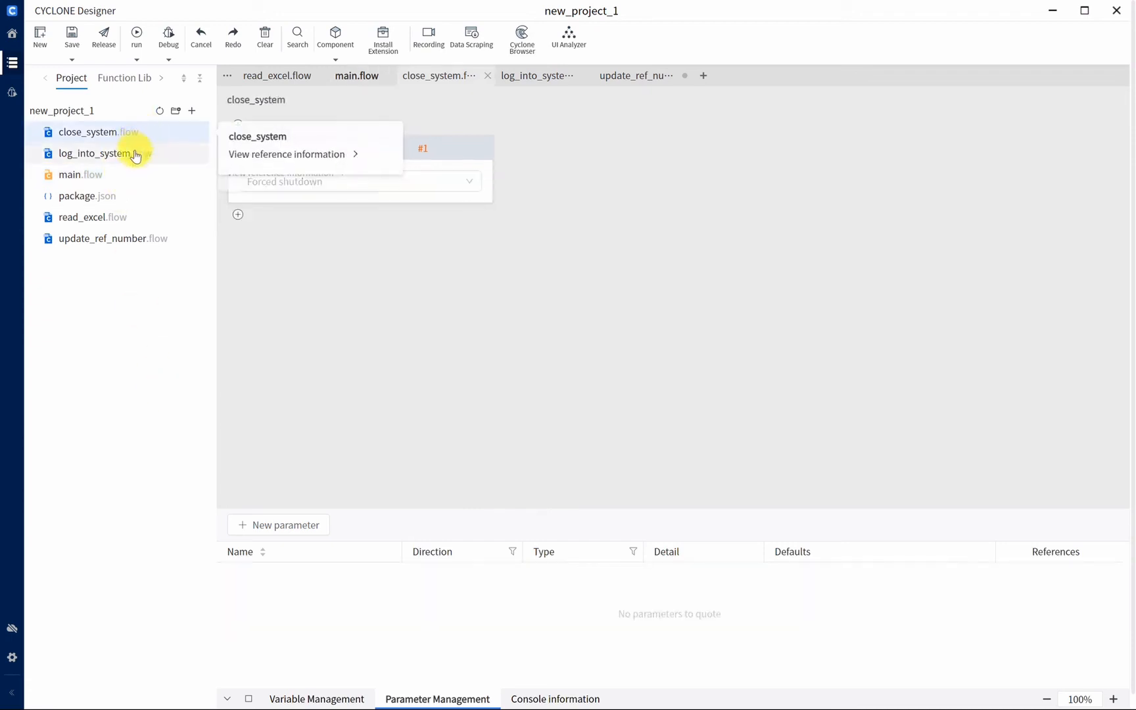
pyautogui.click(134, 154)
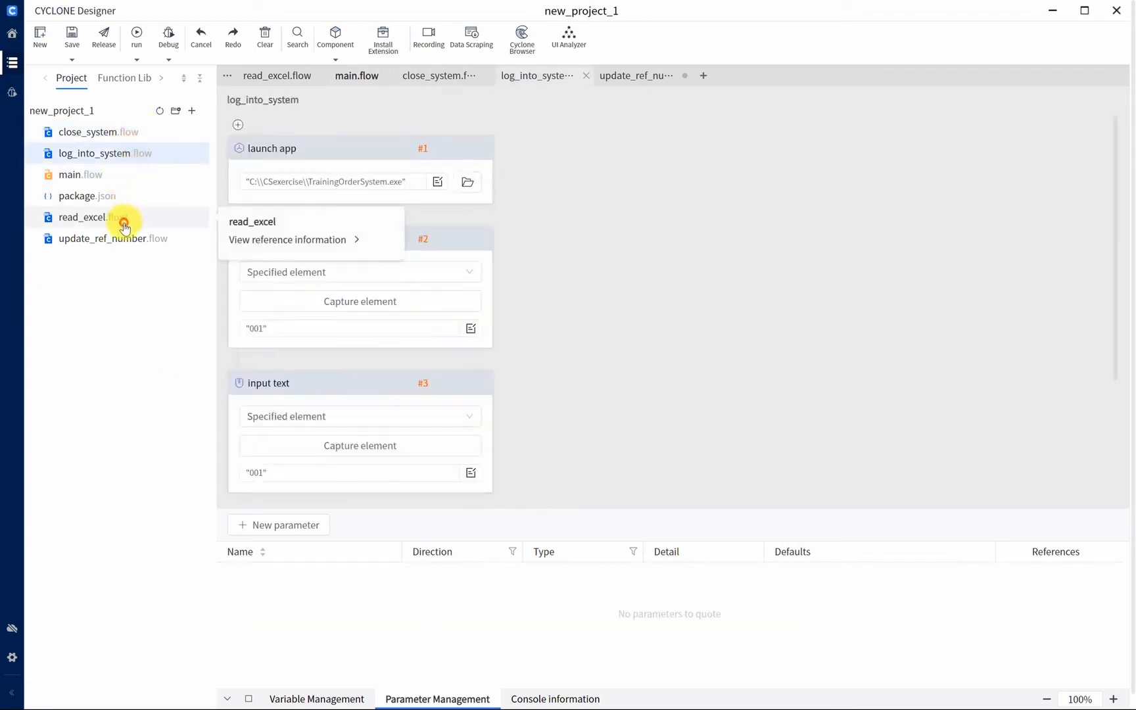
pyautogui.click(124, 217)
pyautogui.click(126, 248)
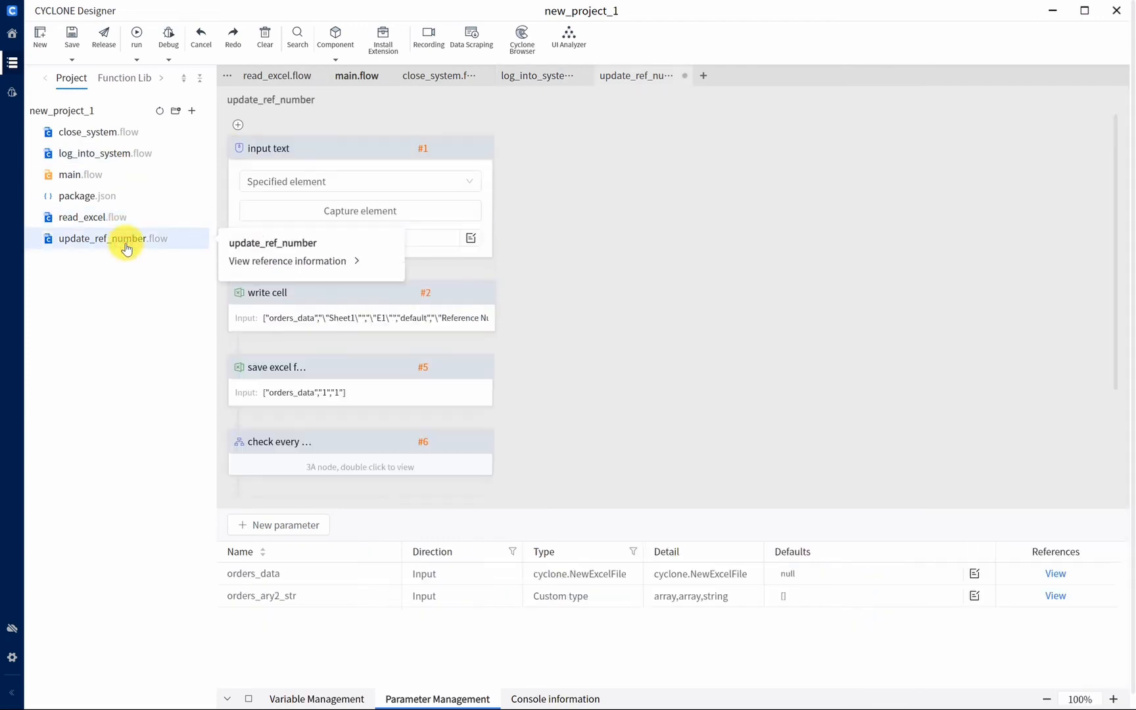
pyautogui.click(137, 173)
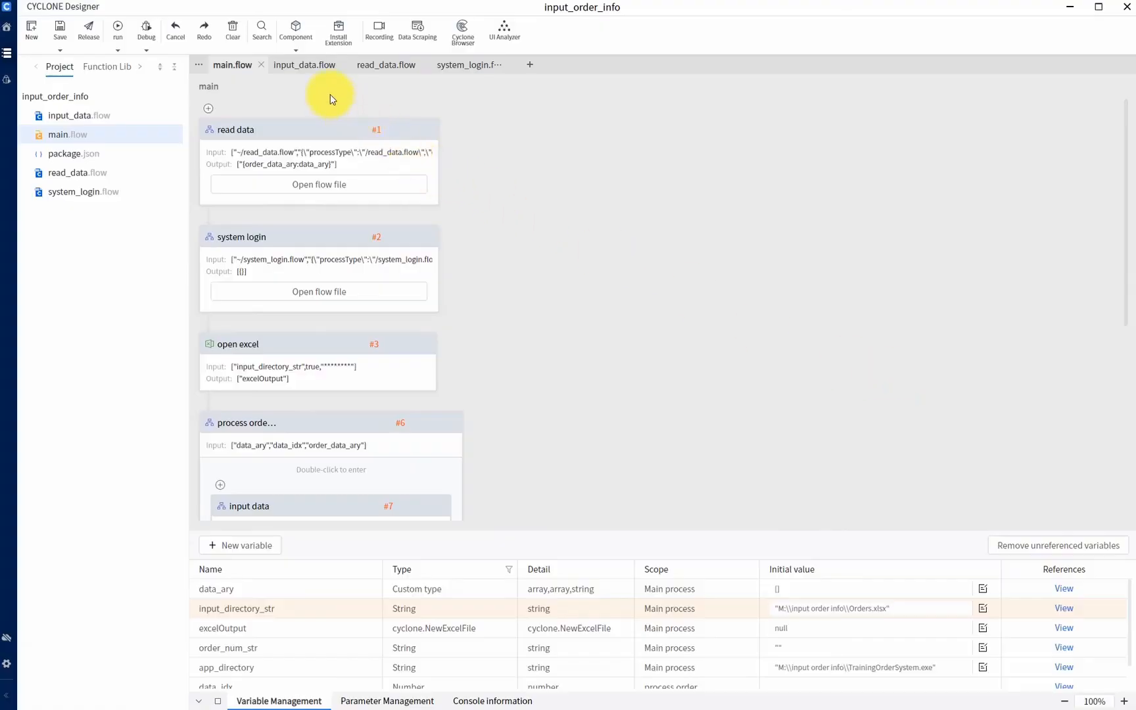
# Debug the current process, main.flow, in the input_order_info project.
pyautogui.click(146, 42)
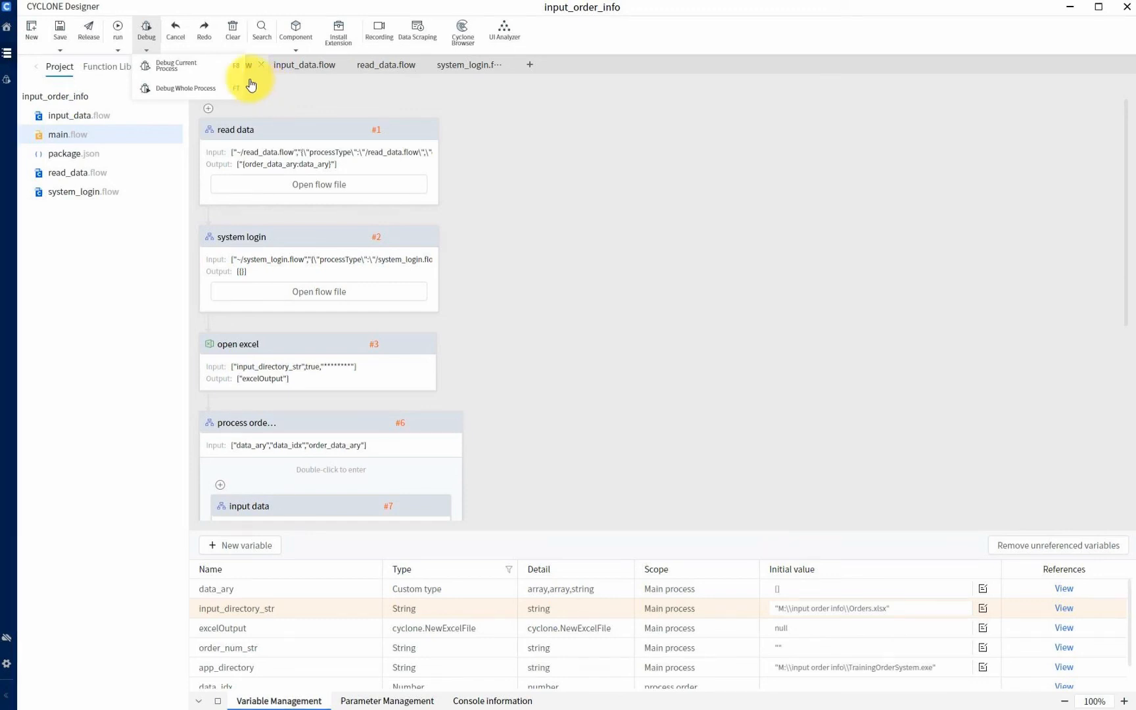
pyautogui.click(204, 70)
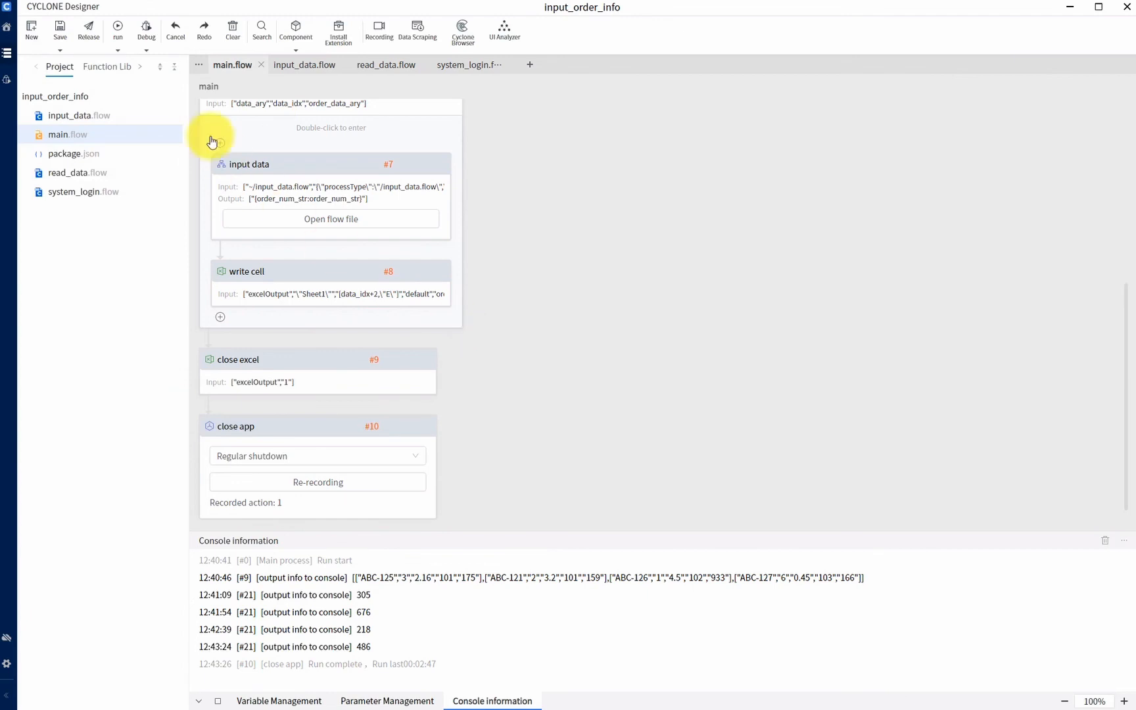
pyautogui.click(116, 30)
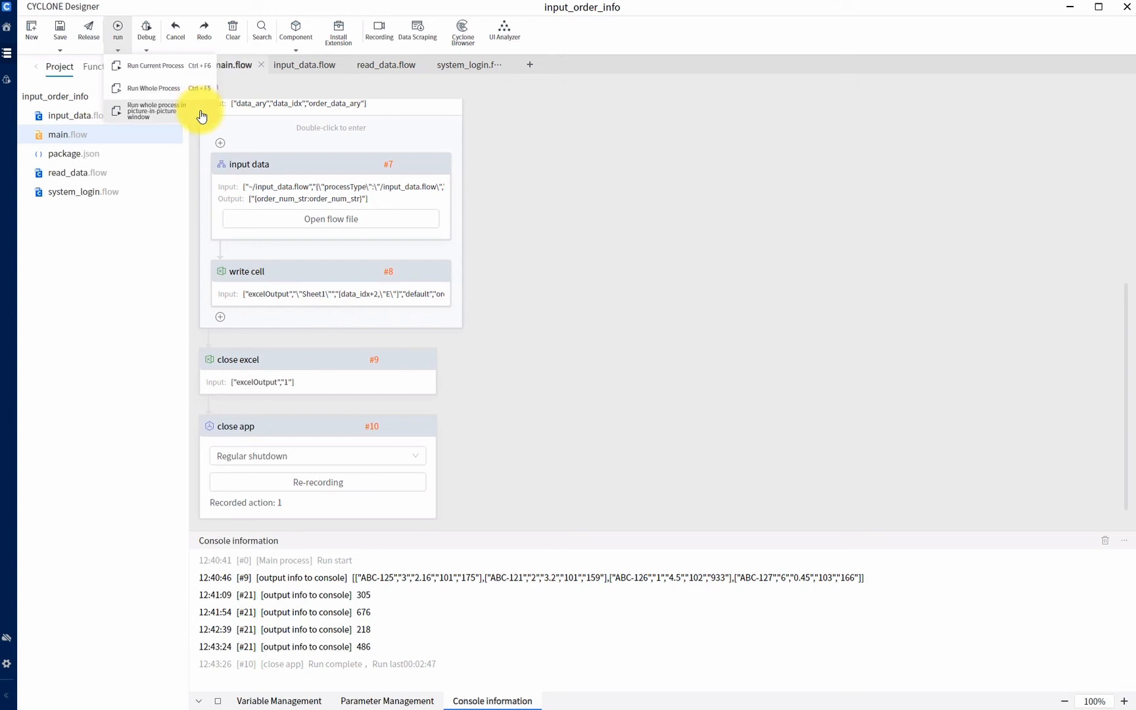
pyautogui.click(148, 223)
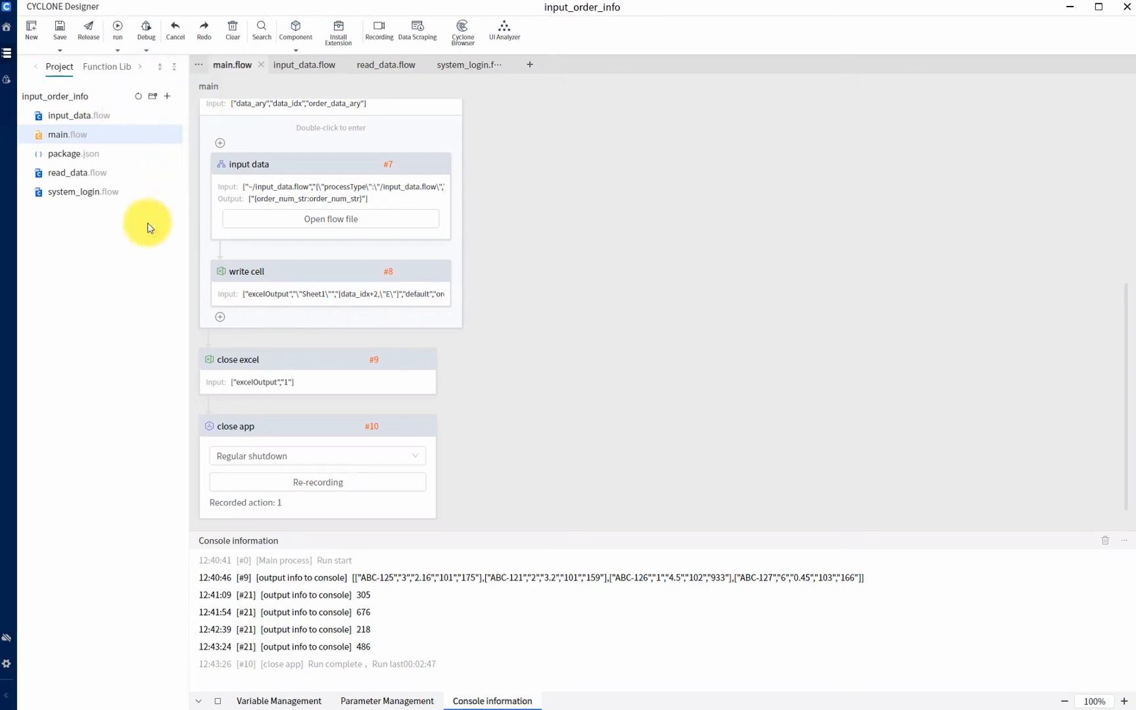